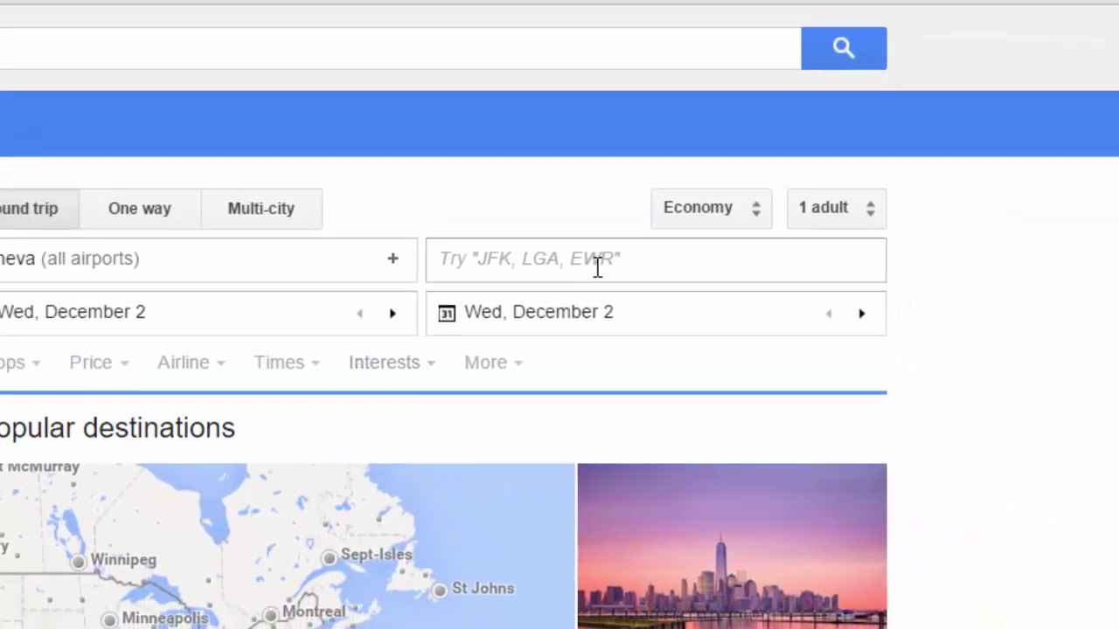
- Set Edinburgh (EDI) as the destination and move the return date to Fri, December 4
click(597, 264)
text(Edin)
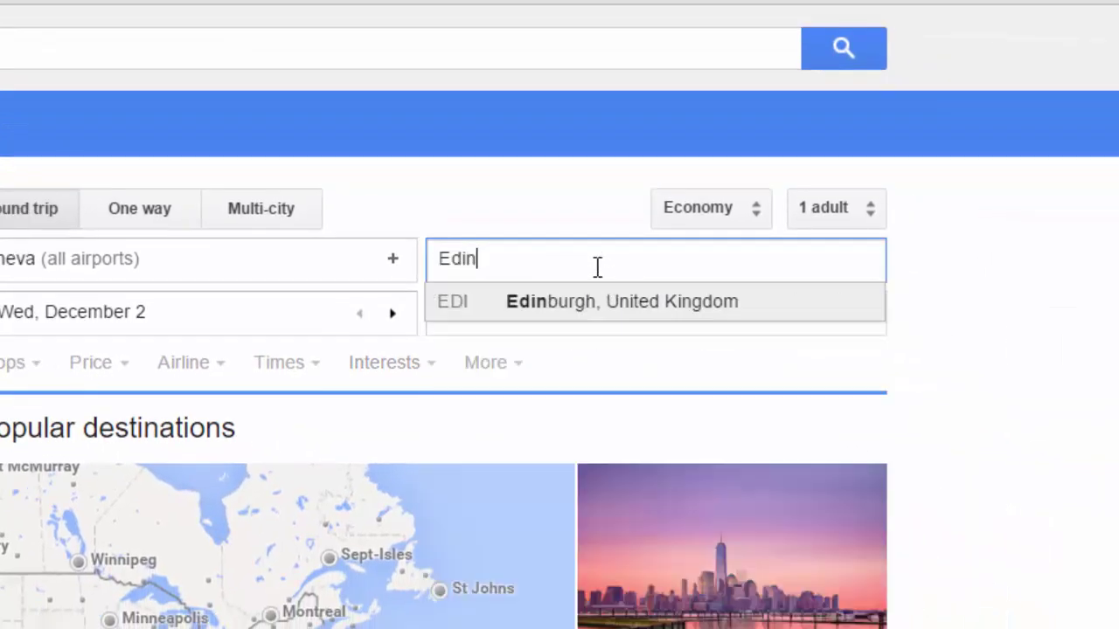
key(Return)
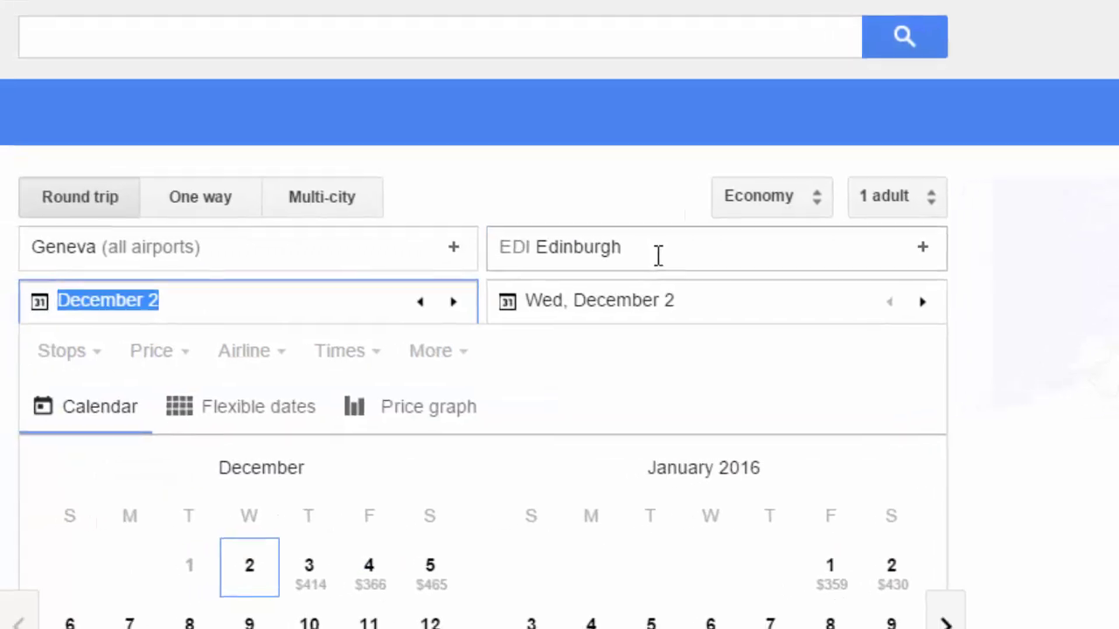
click(992, 290)
click(992, 290)
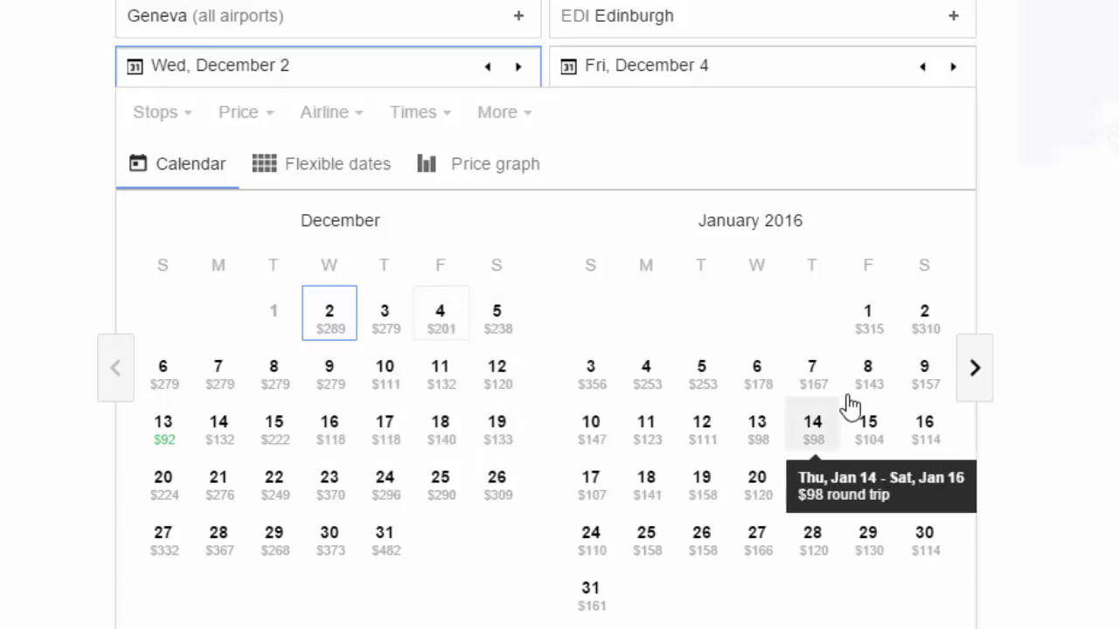
- Advance the fare calendar to February–March, then switch to the flexible-dates price grid
click(971, 385)
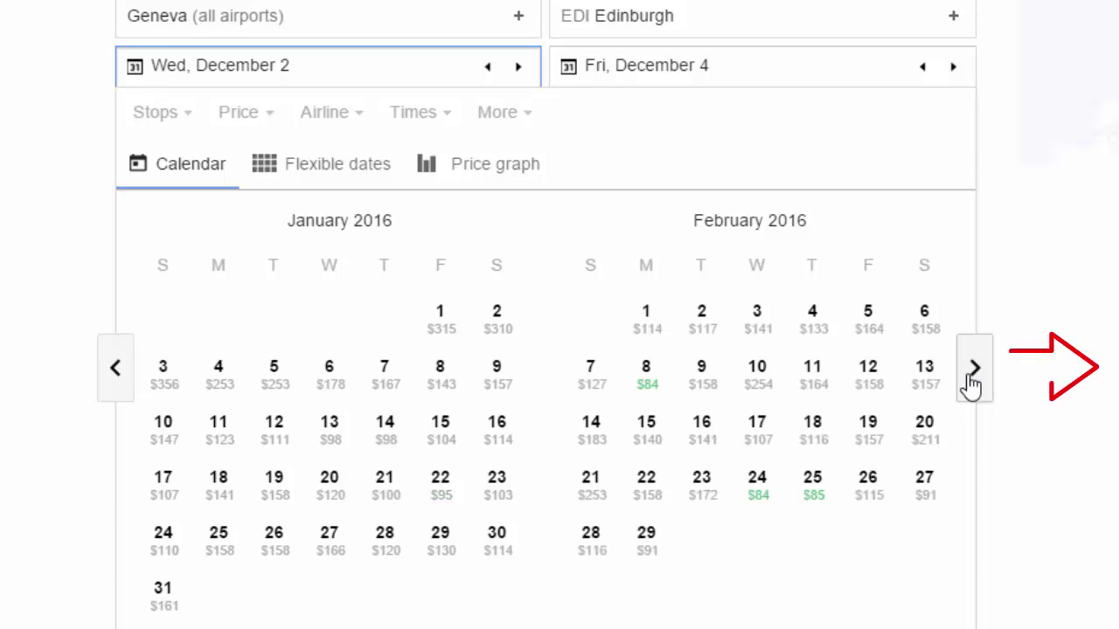
click(972, 385)
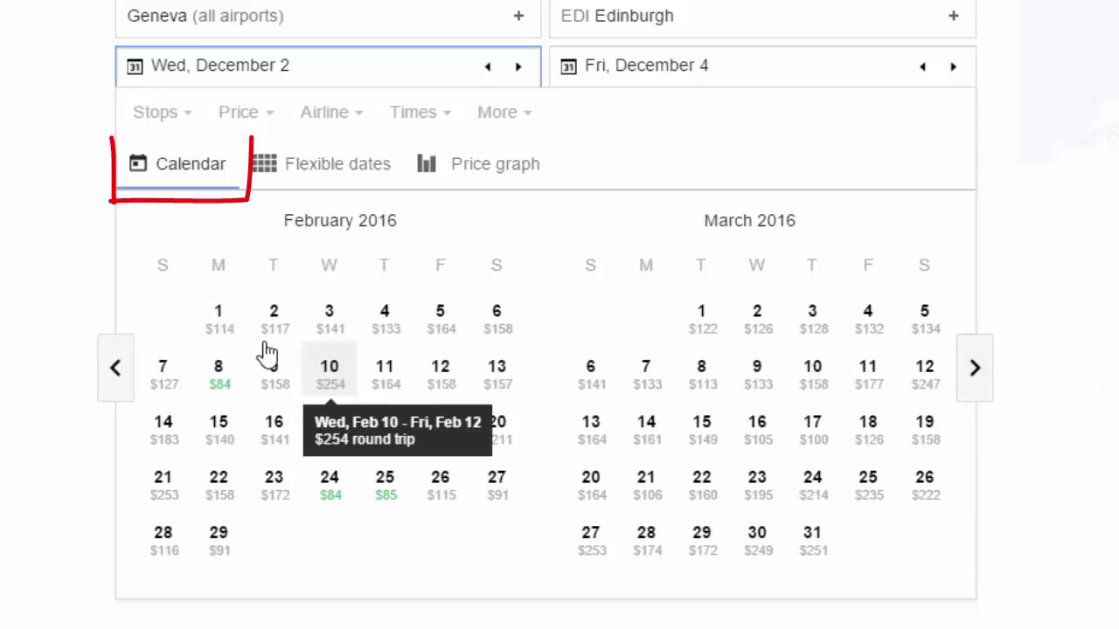
click(329, 166)
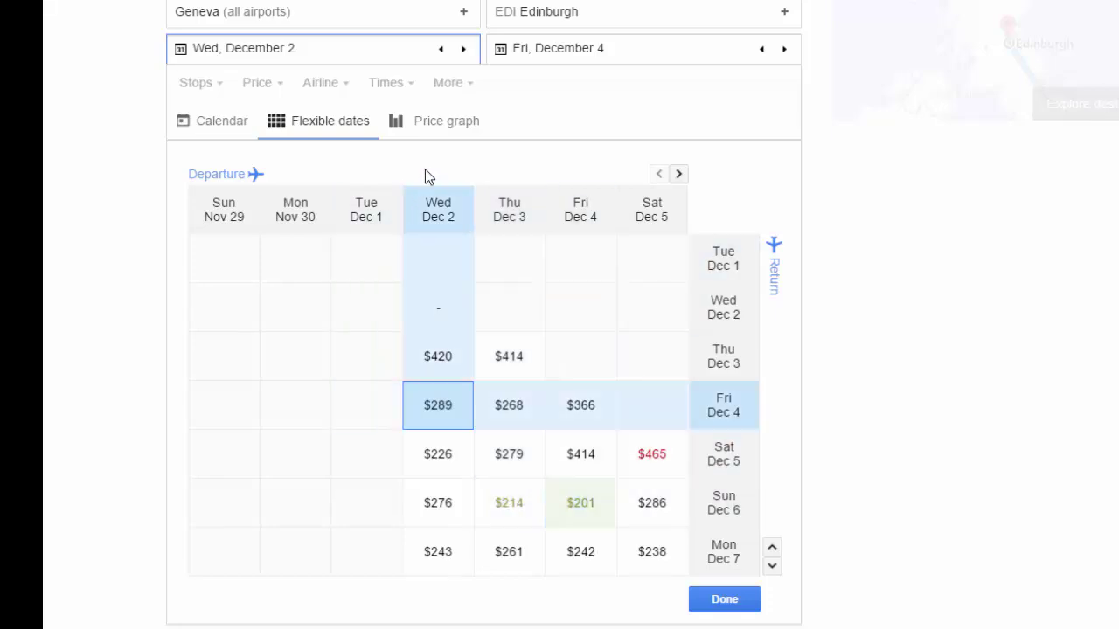
- Show the 2-day trip price graph and page it forward month by month to July–August
click(453, 130)
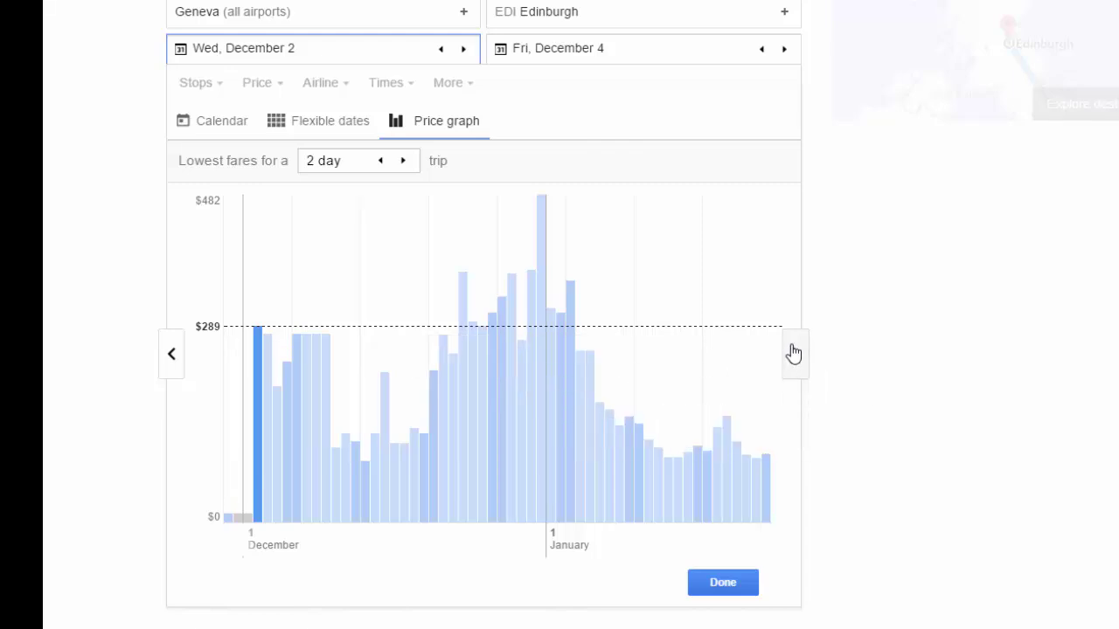
click(799, 356)
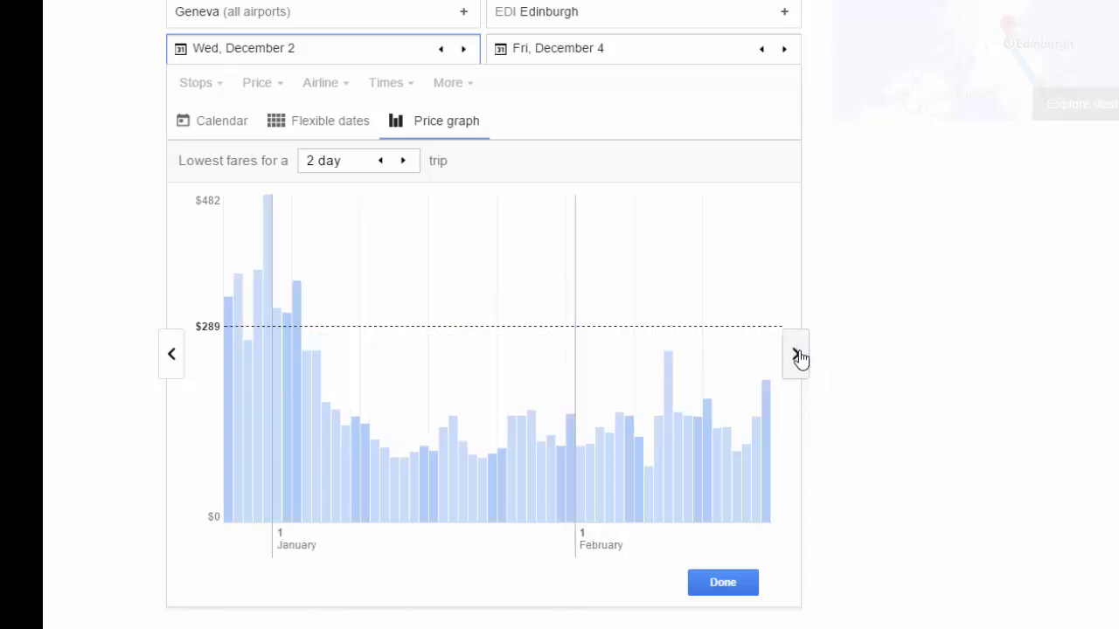
click(797, 356)
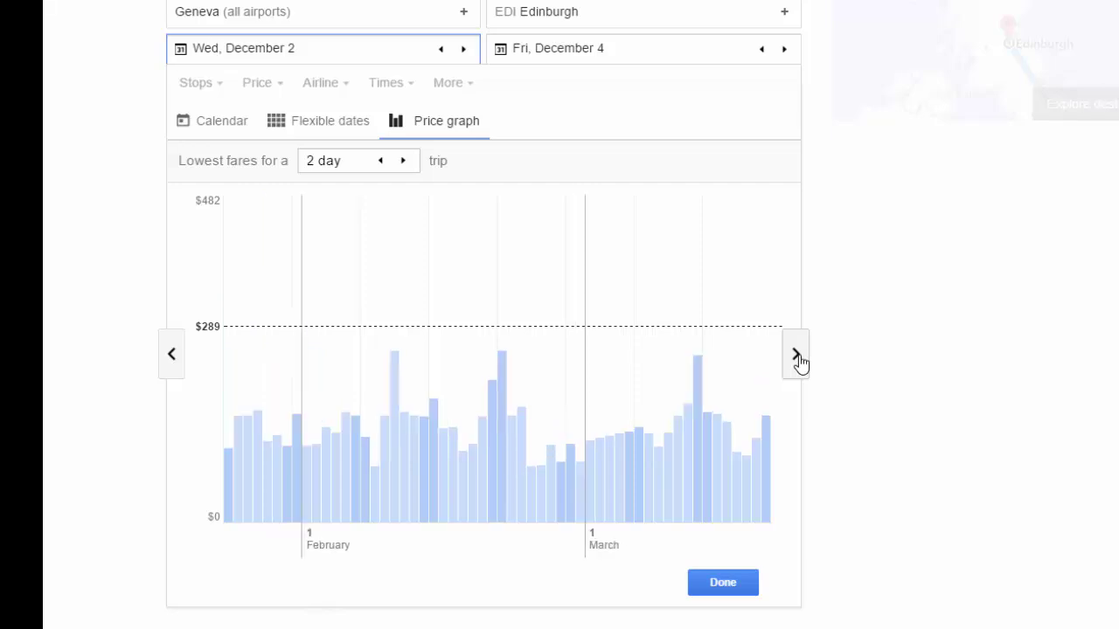
click(798, 357)
click(798, 358)
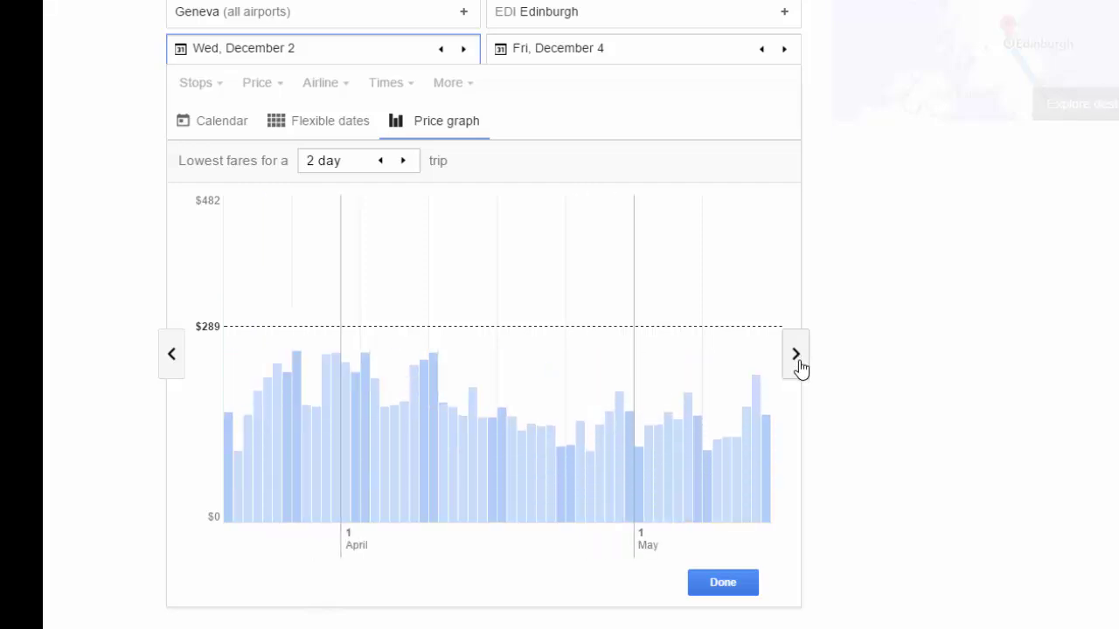
click(798, 358)
click(798, 358)
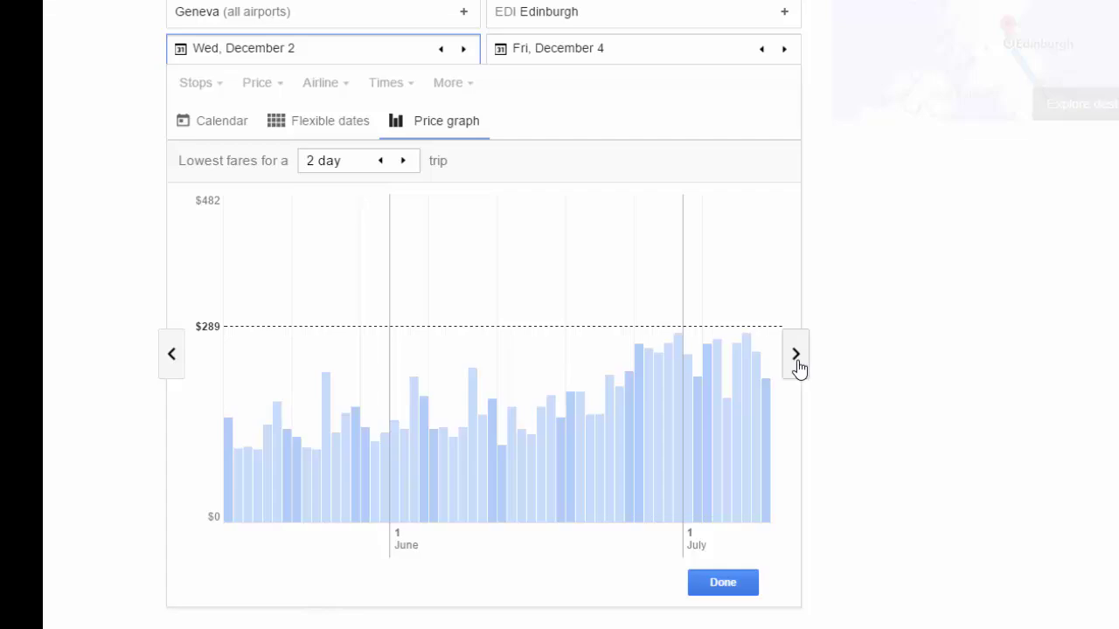
click(796, 359)
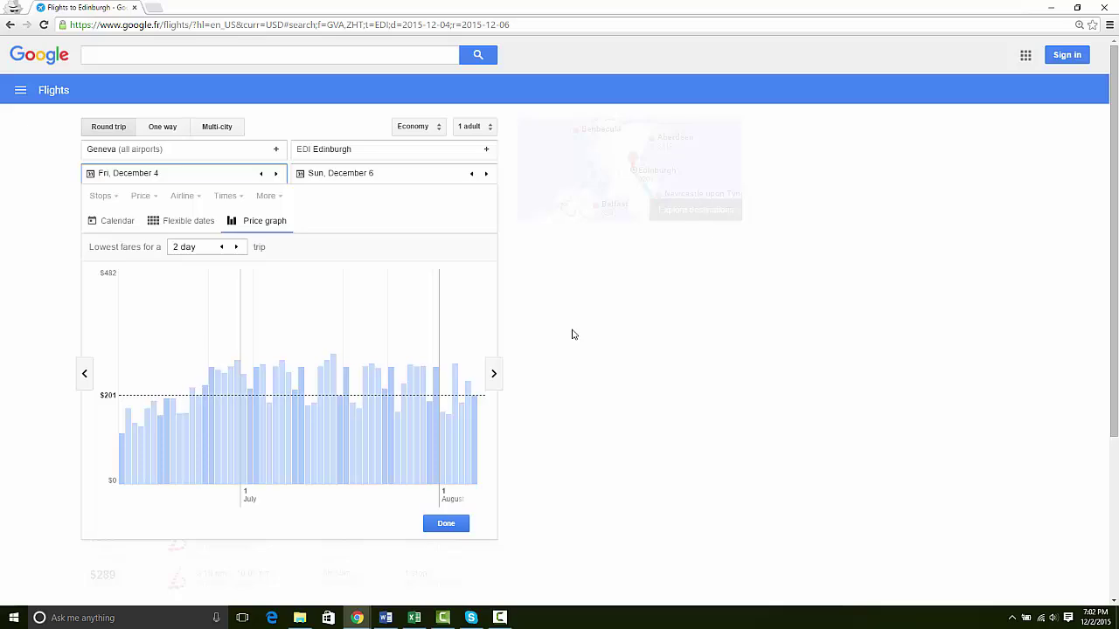
- Delete Edinburgh from the destination box, leaving it empty
click(382, 149)
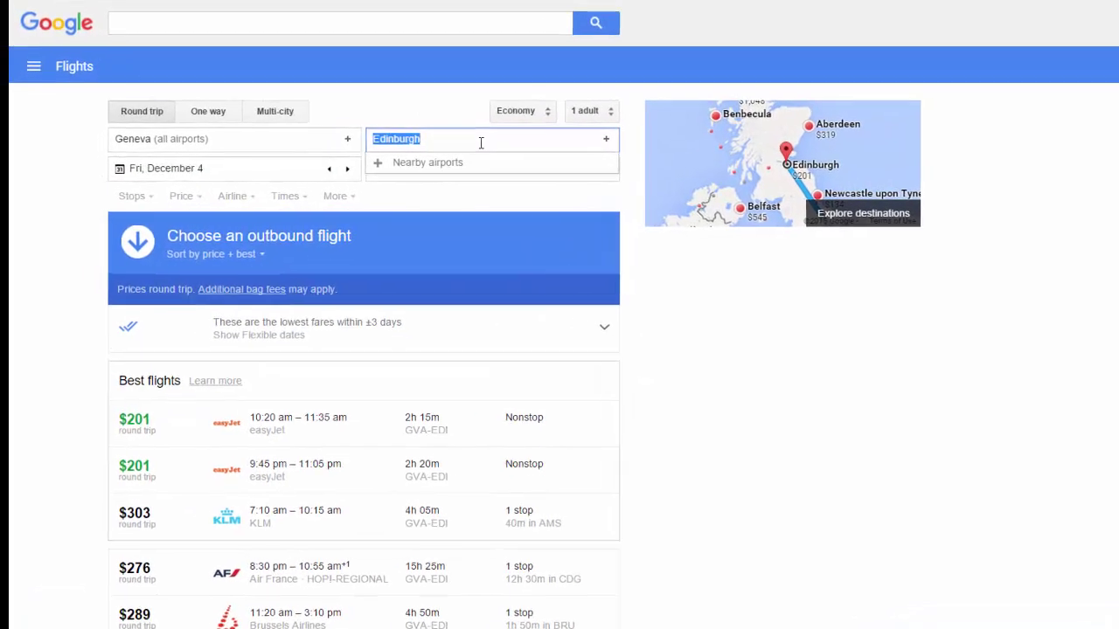
key(BackSpace)
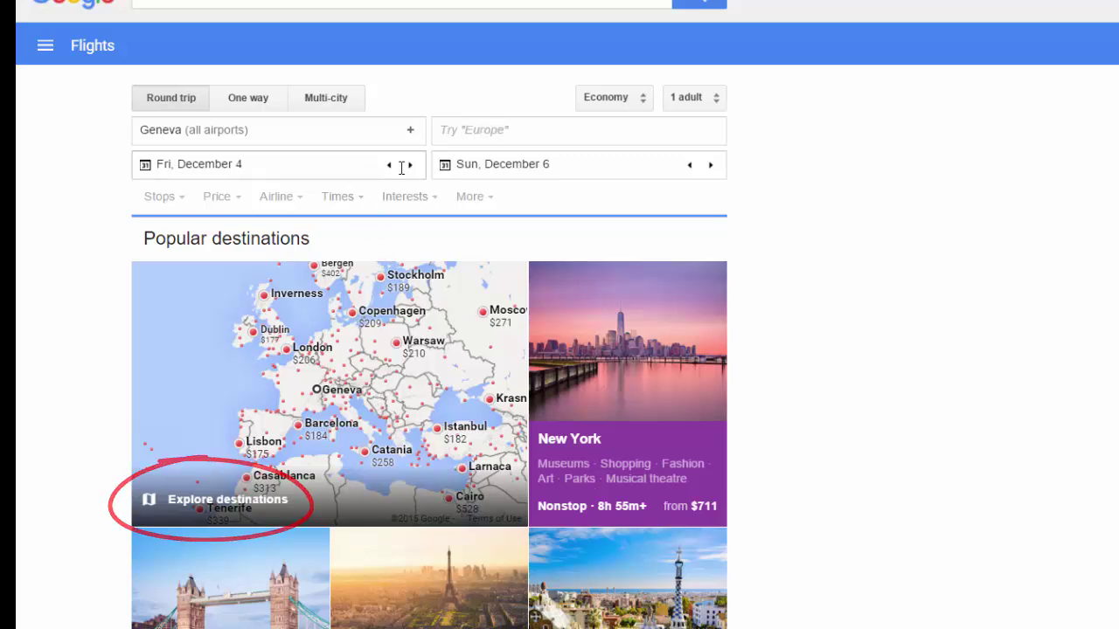
- Pick departure Tue, March 1 and return Tue, March 8, then show the Explore destinations map
click(349, 162)
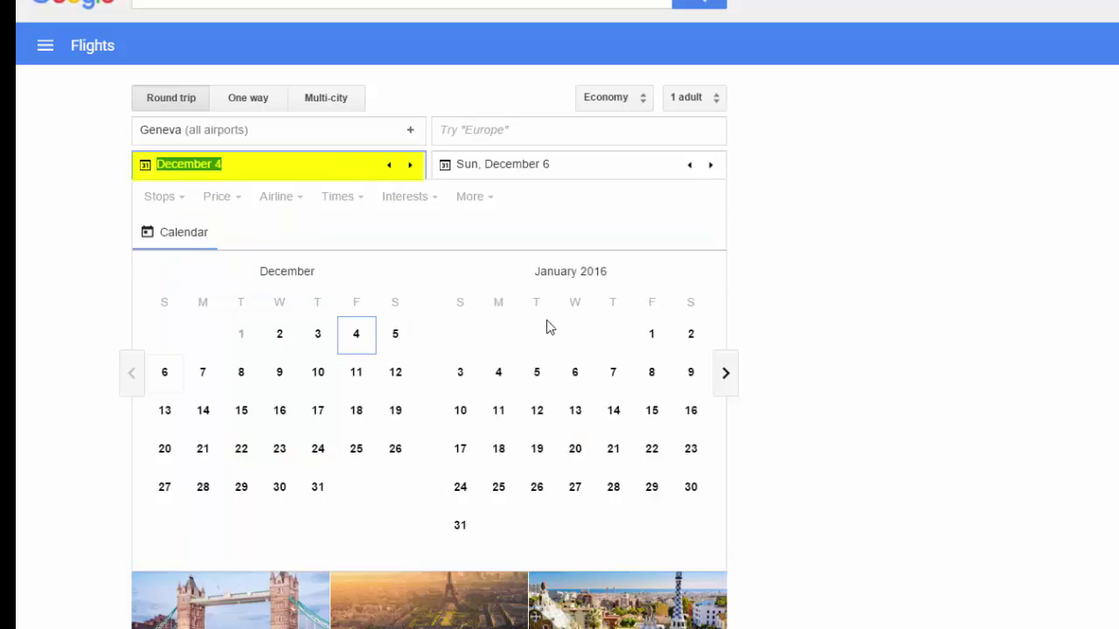
click(725, 377)
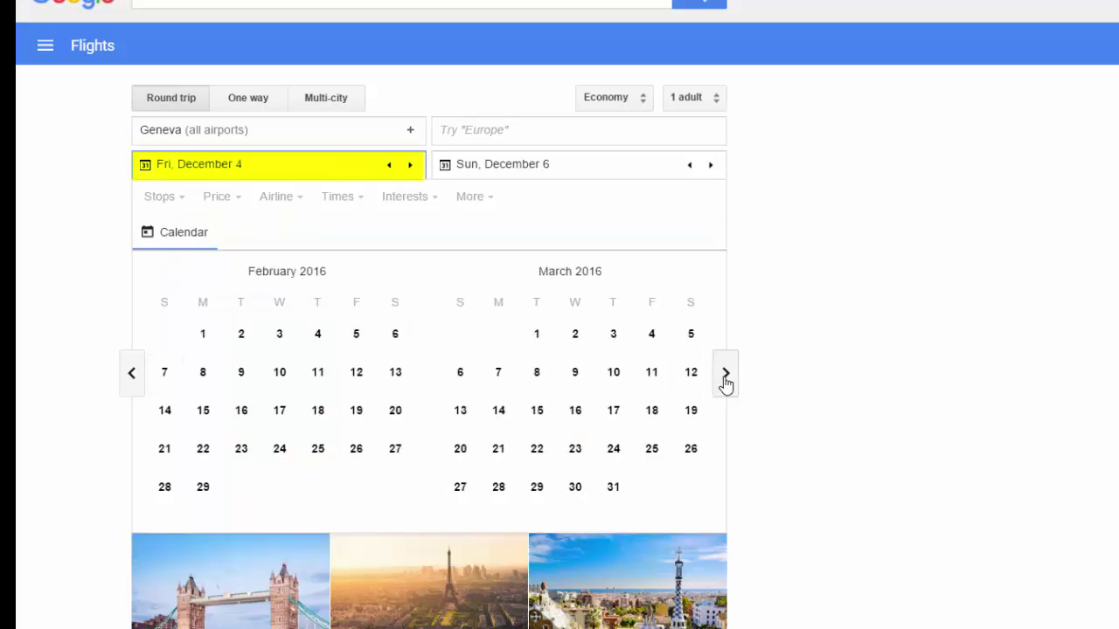
click(540, 339)
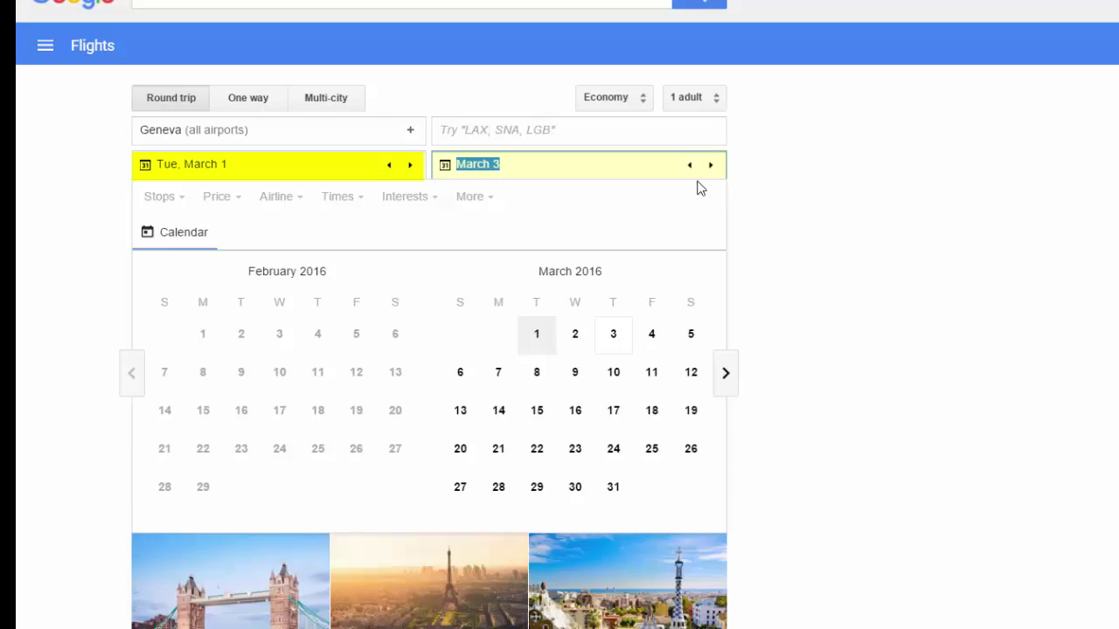
click(605, 165)
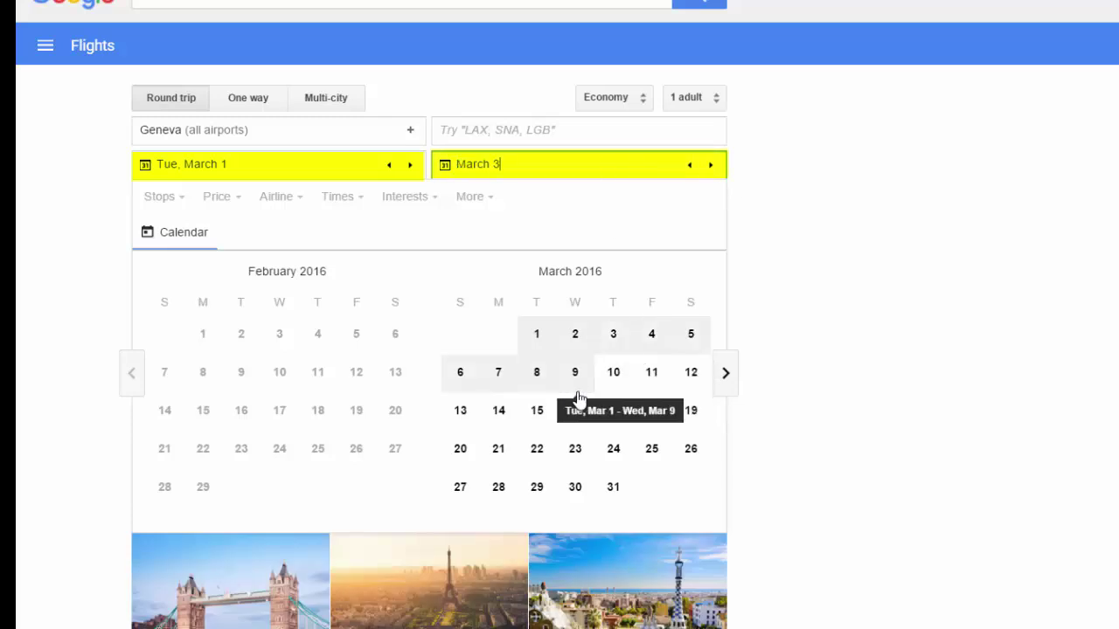
click(538, 376)
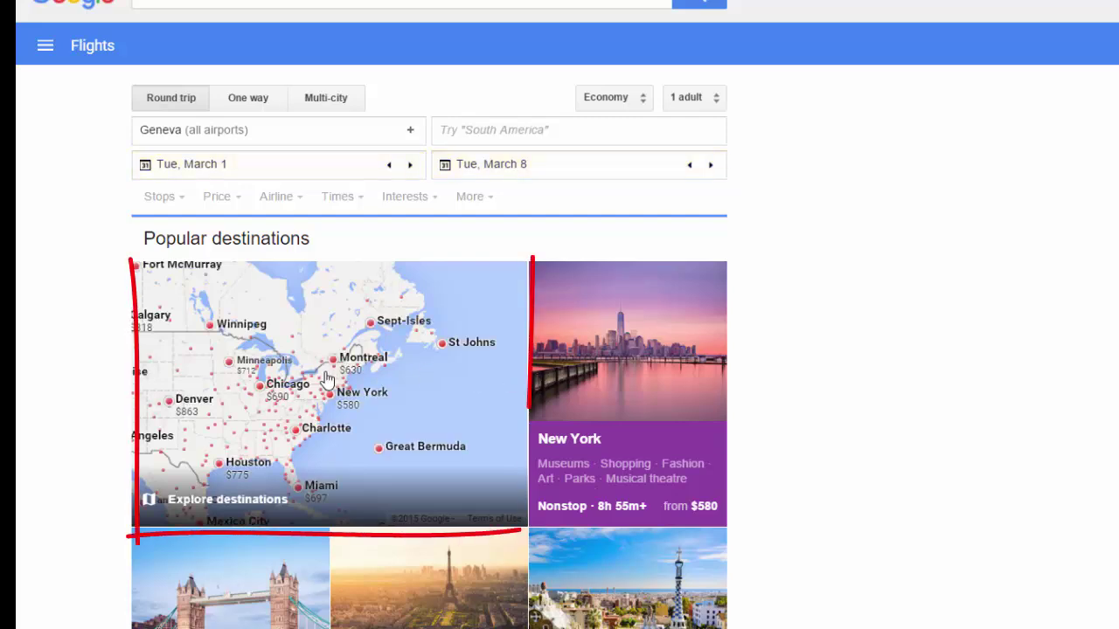
click(327, 378)
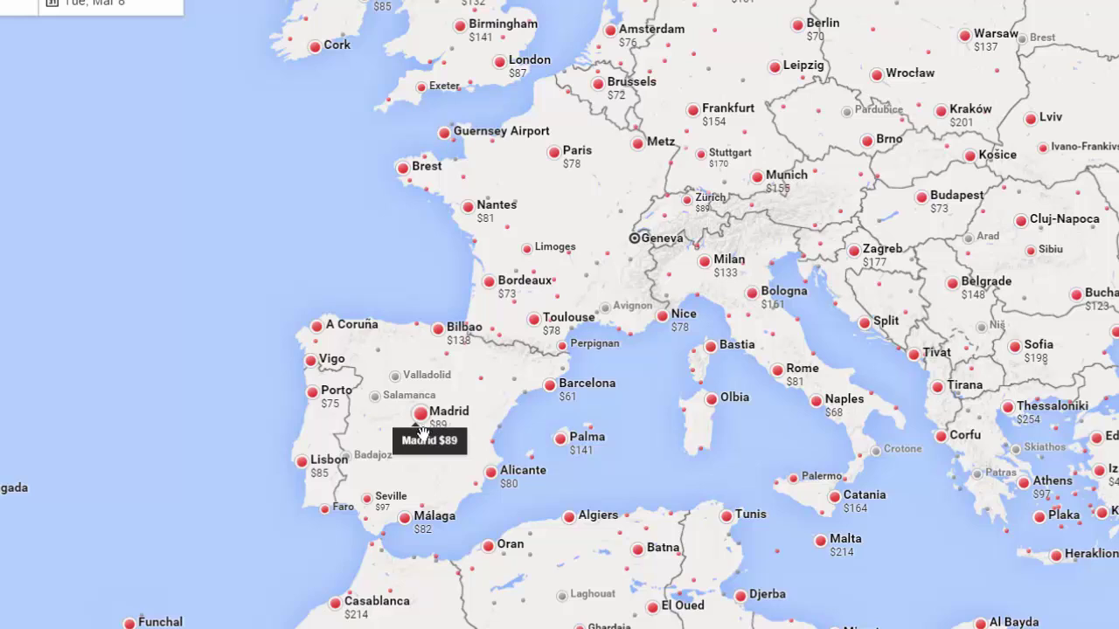
- Choose Porto on the Explore map and shift the trip to Wed, Mar 2 – Wed, Mar 9 for $66
click(313, 395)
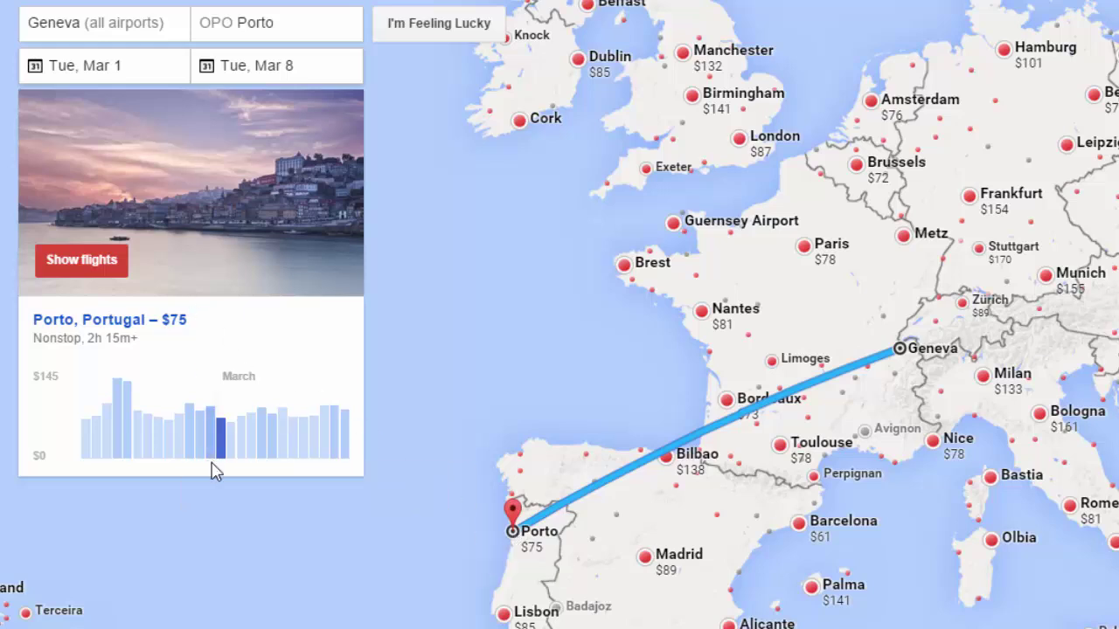
mouse_move(224, 459)
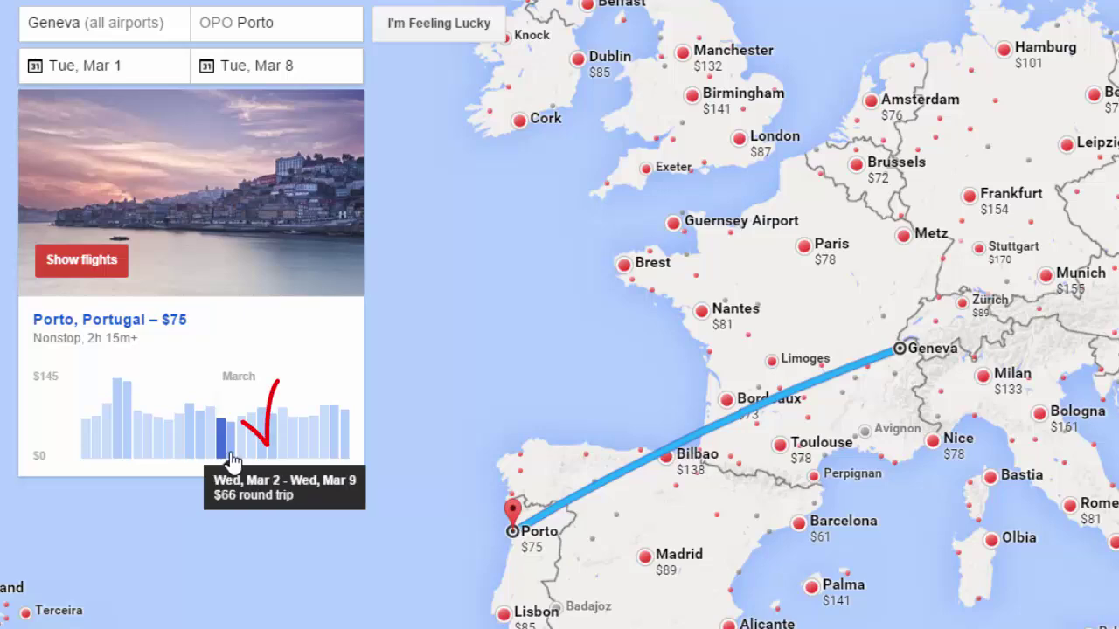
click(231, 460)
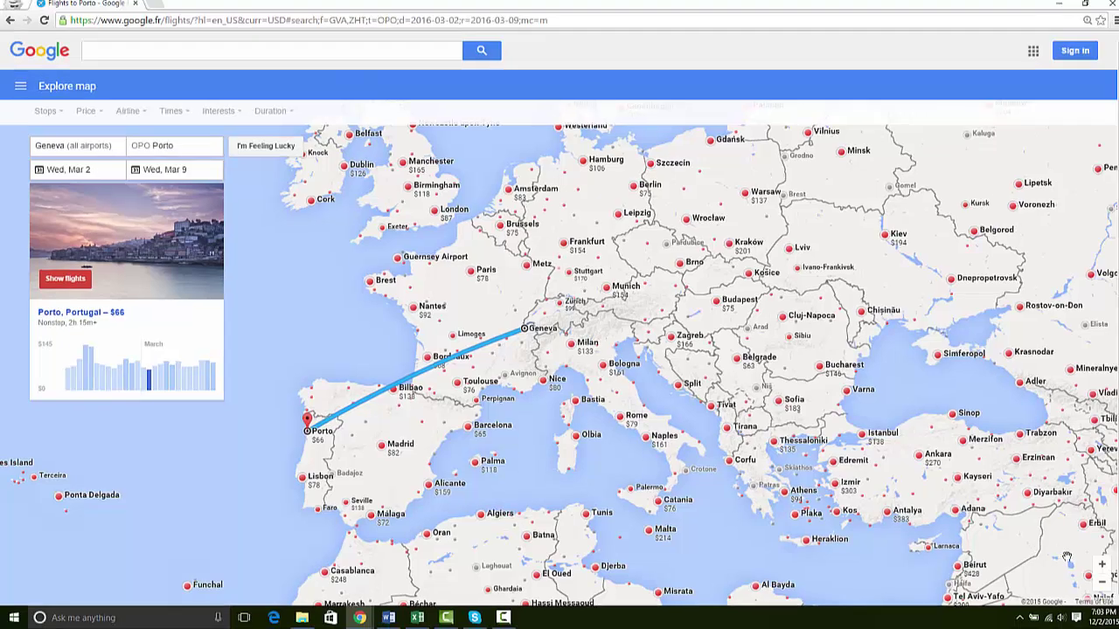
click(1103, 567)
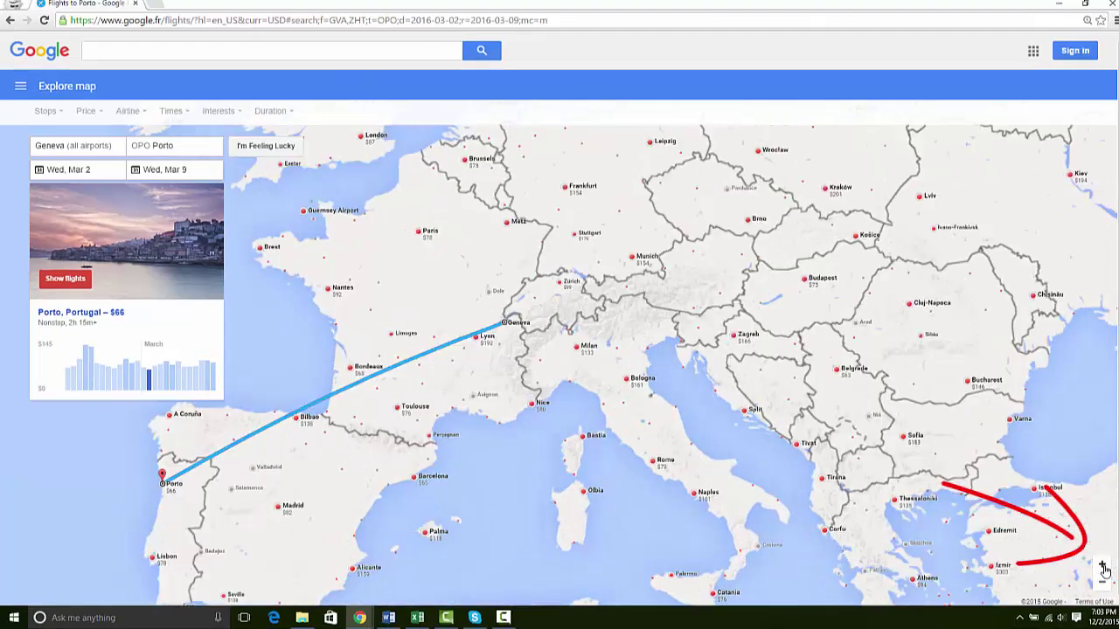
click(1103, 566)
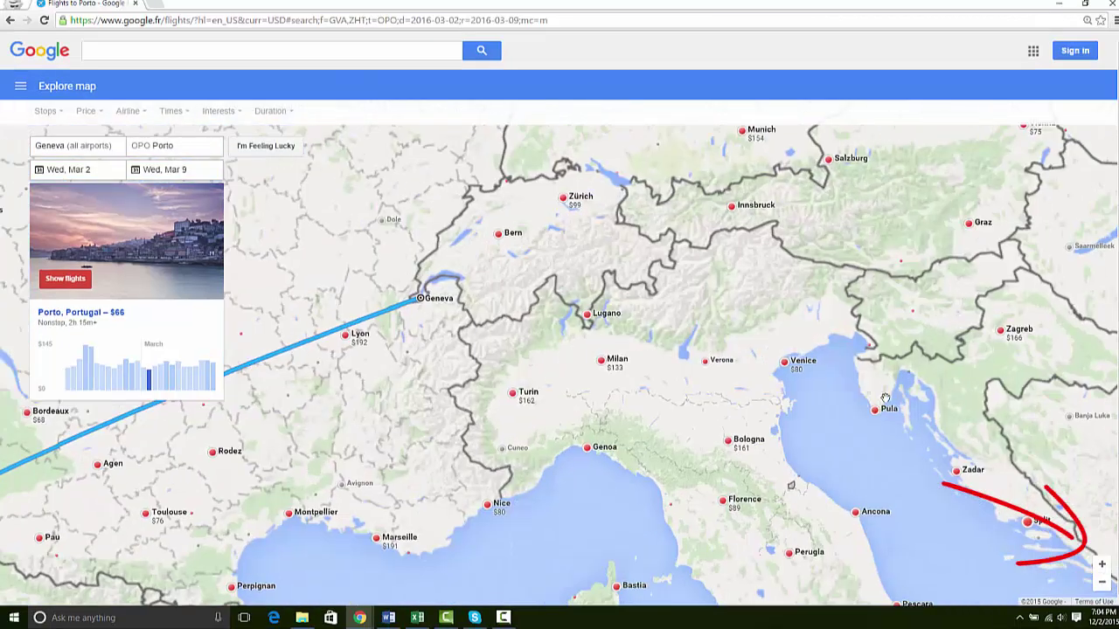
mouse_move(838, 264)
mouse_down()
mouse_move(817, 271)
mouse_move(824, 285)
mouse_move(811, 341)
mouse_move(769, 461)
mouse_up()
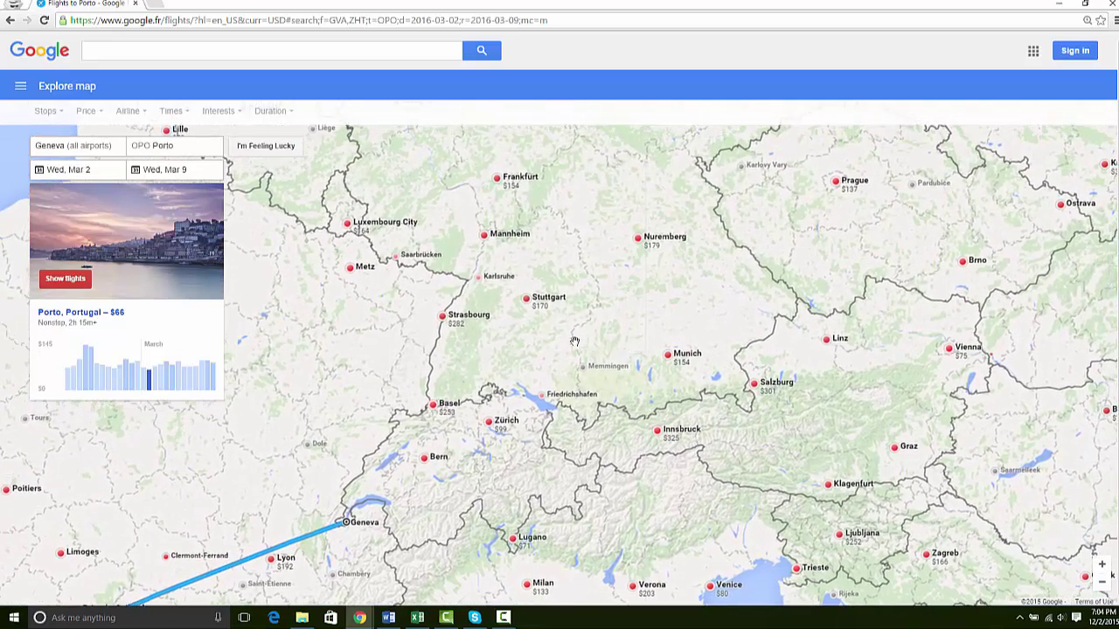
- Show the Geneva–Porto flight list for March 2–9 from the Porto panel
click(81, 278)
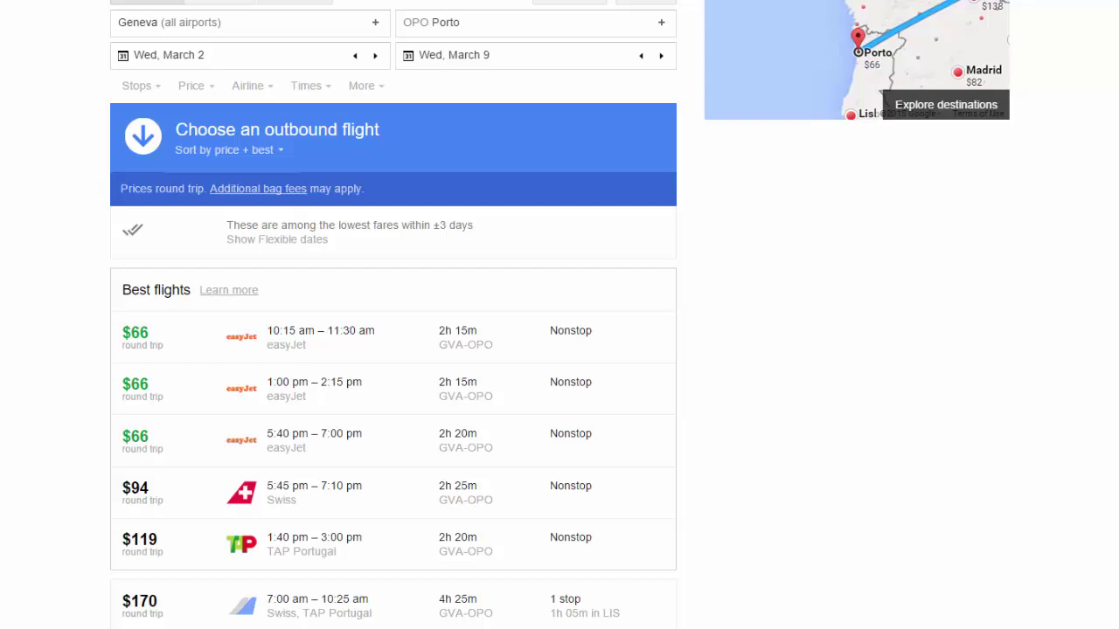
- Select the $66 easyJet 10:15 am outbound and the $66 easyJet 7:30 pm return flights
scroll(544, 222, down, 3)
click(622, 77)
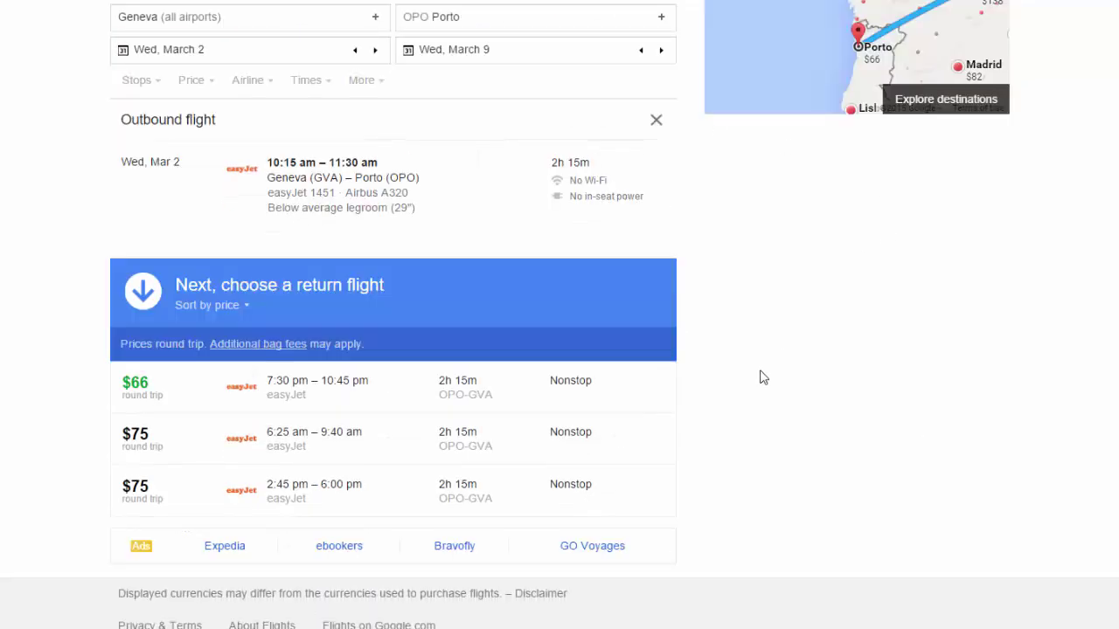
click(627, 395)
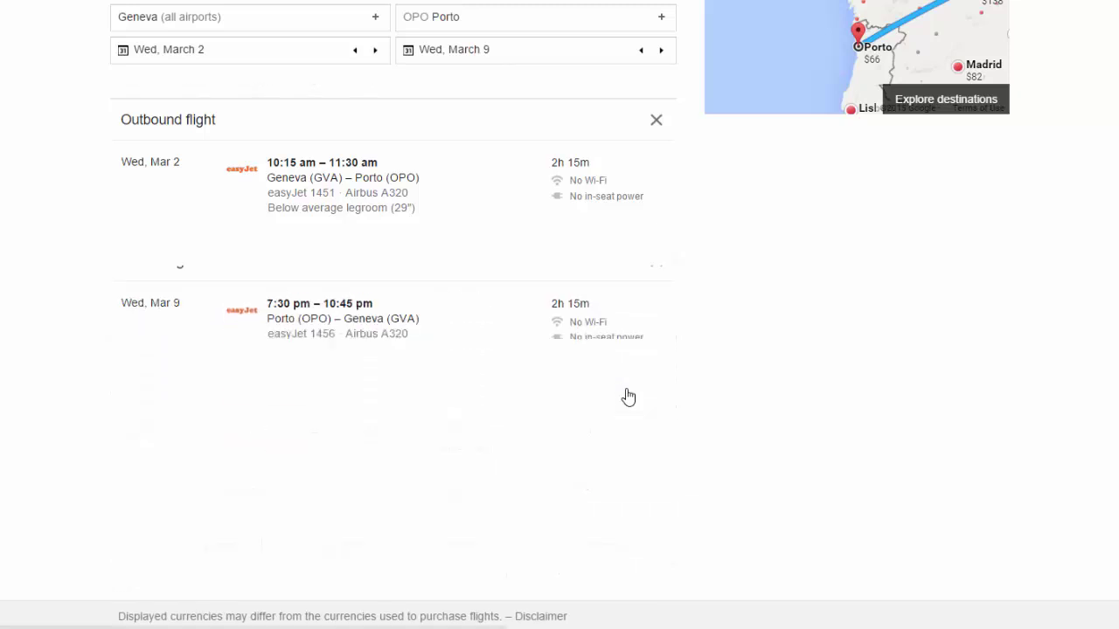